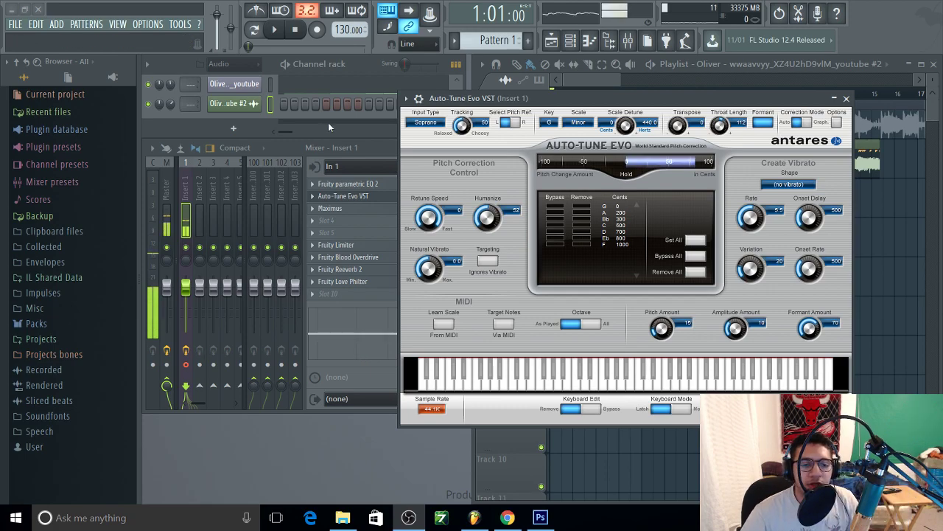
# - Bring the Mixer forward and open Fruity parametric EQ 2 from Insert 1's chain
pyautogui.click(383, 184)
pyautogui.click(372, 185)
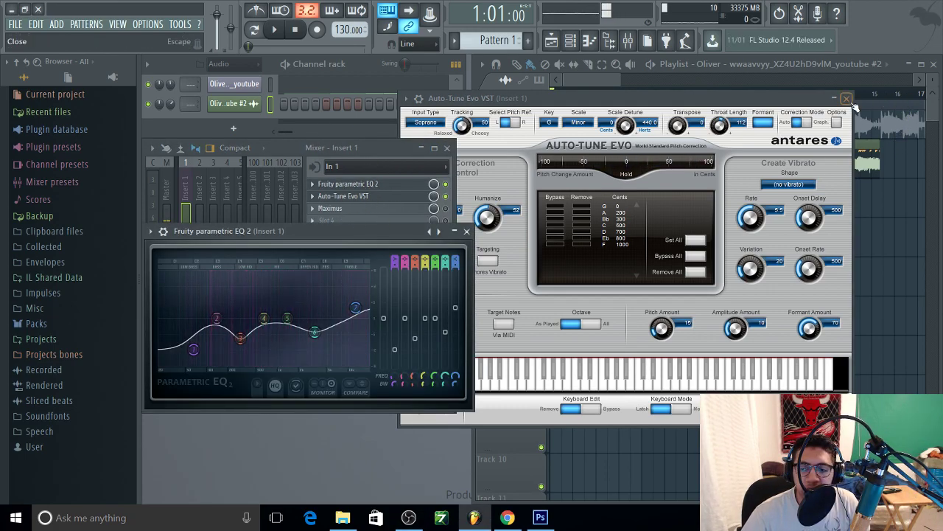
# - Close Auto-Tune Evo, move the EQ aside, and load its Default preset for a flat curve
pyautogui.click(343, 196)
pyautogui.moveTo(374, 234); pyautogui.dragTo(561, 227)
pyautogui.moveTo(444, 227); pyautogui.dragTo(476, 227)
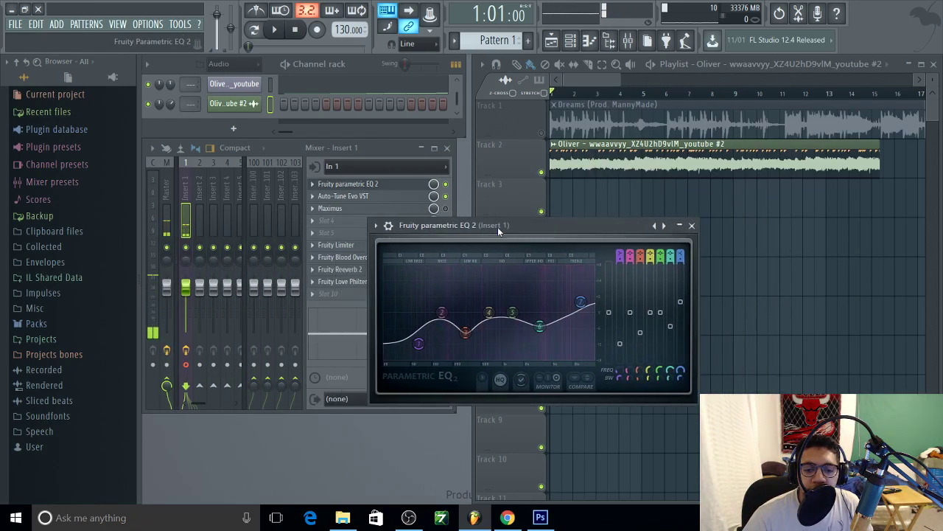
pyautogui.click(379, 233)
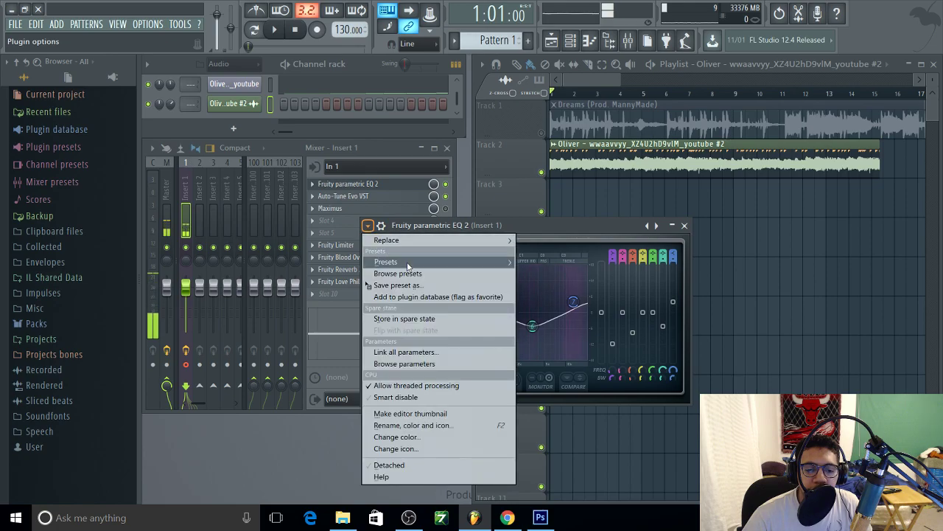
pyautogui.moveTo(442, 258)
pyautogui.click(552, 262)
# - Raise the ~8.4 kHz high shelf, lower the ~61 Hz low shelf, and cut band 3 to -9.2 dB at 267 Hz
pyautogui.click(354, 233)
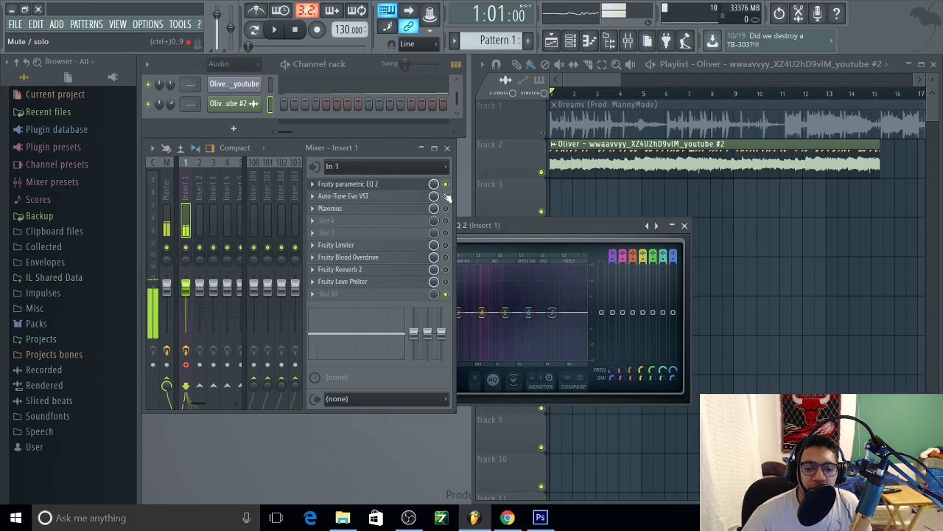
pyautogui.moveTo(506, 229); pyautogui.dragTo(543, 233)
pyautogui.moveTo(588, 317); pyautogui.dragTo(566, 332)
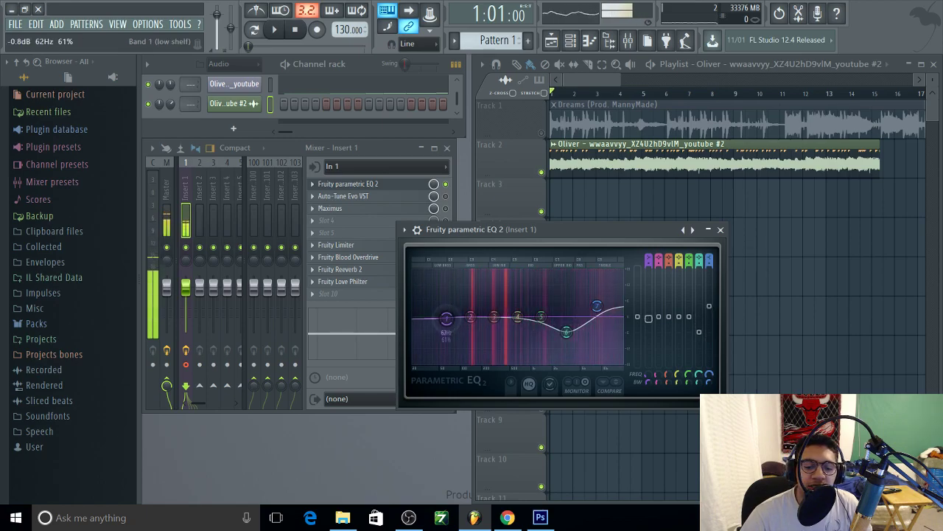
pyautogui.moveTo(447, 316); pyautogui.dragTo(447, 351)
pyautogui.moveTo(494, 316); pyautogui.dragTo(490, 343)
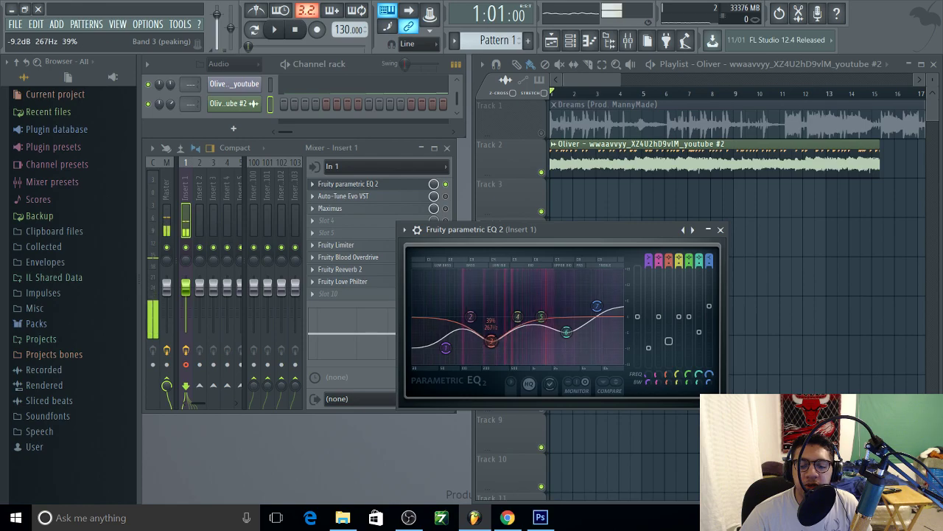
pyautogui.click(720, 229)
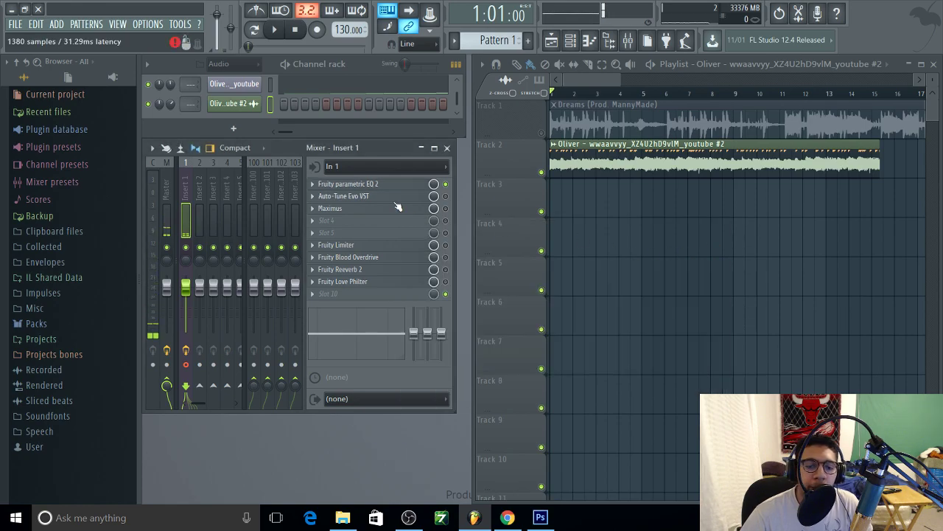
pyautogui.click(401, 197)
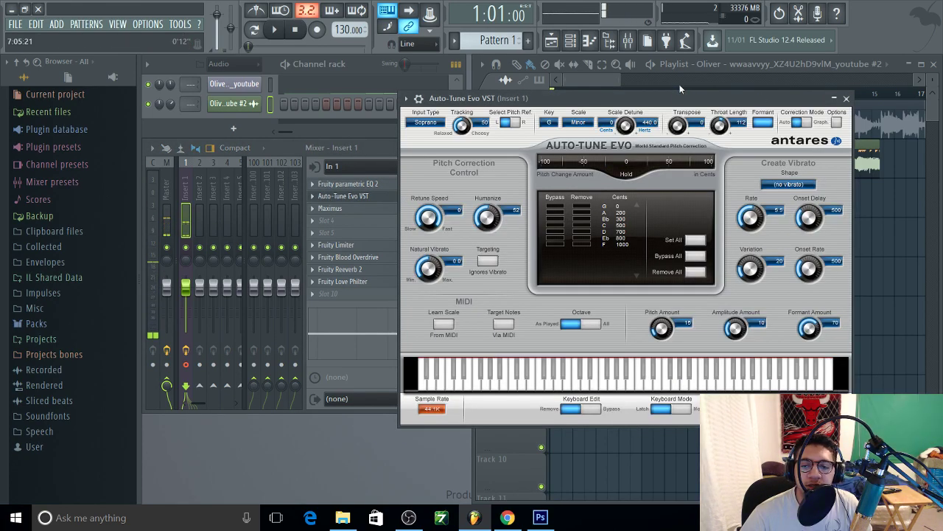
pyautogui.moveTo(661, 98); pyautogui.dragTo(730, 121)
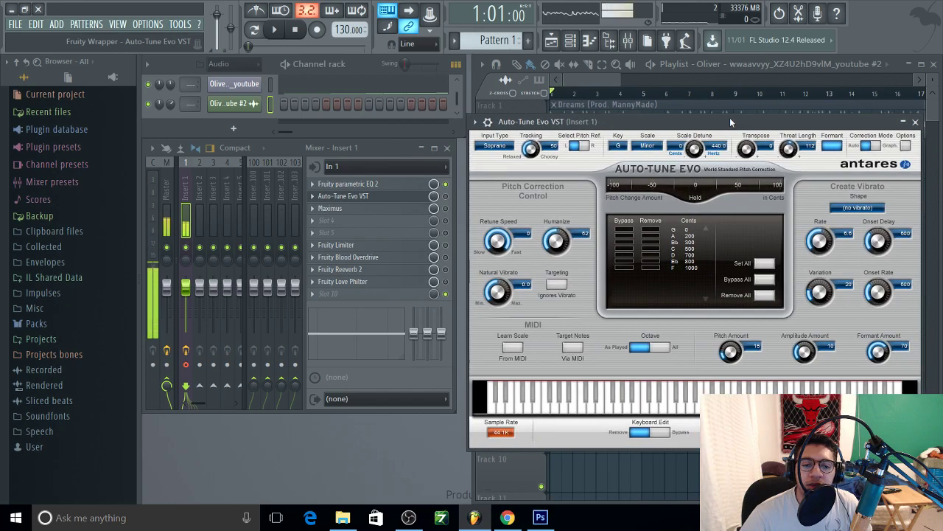
pyautogui.click(446, 197)
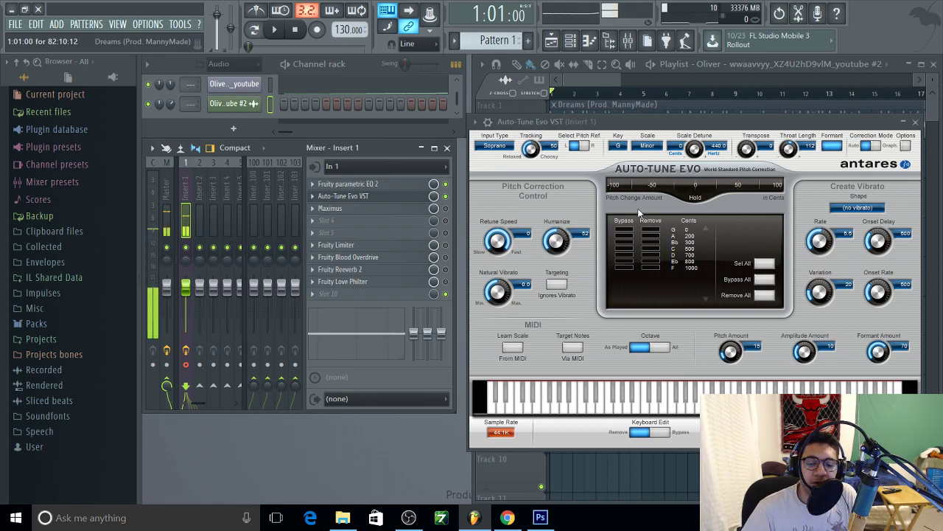
pyautogui.click(918, 122)
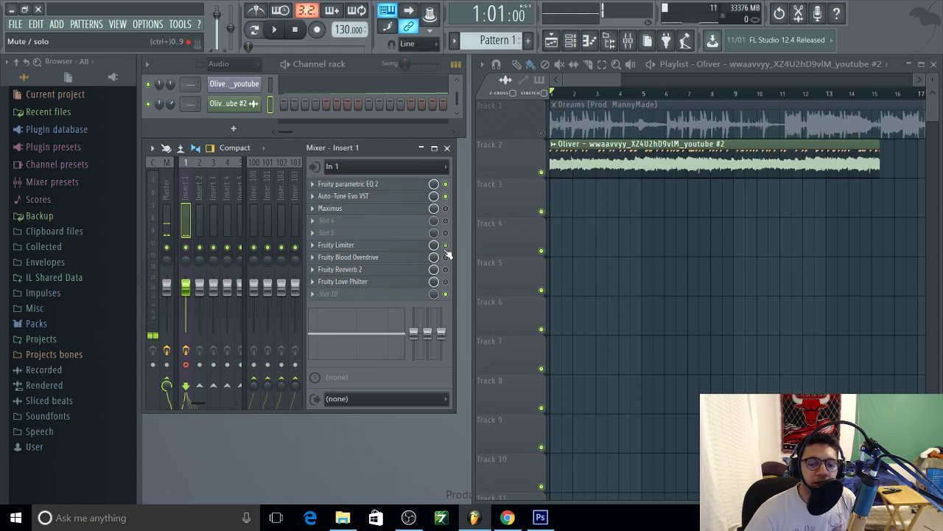
# - Load the Noise gate preset on the vocal's Fruity Limiter
pyautogui.click(372, 251)
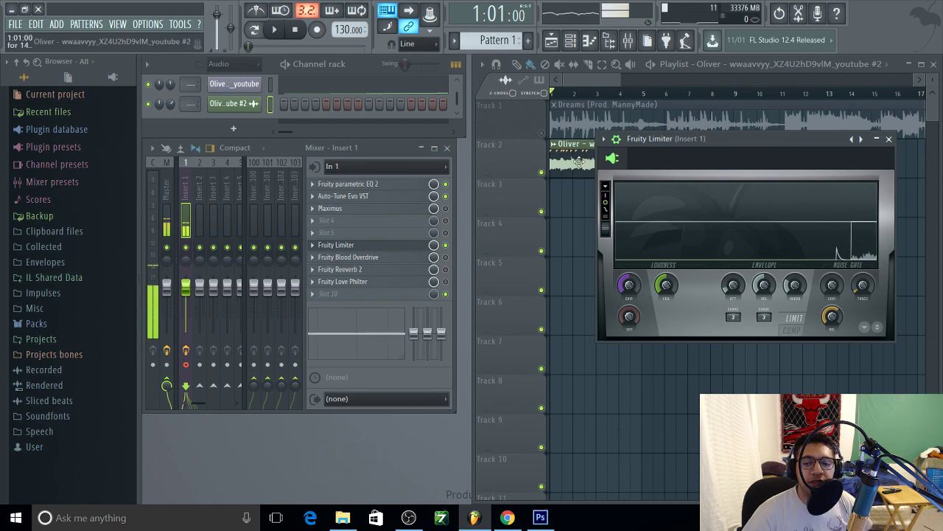
pyautogui.click(602, 139)
pyautogui.moveTo(615, 175)
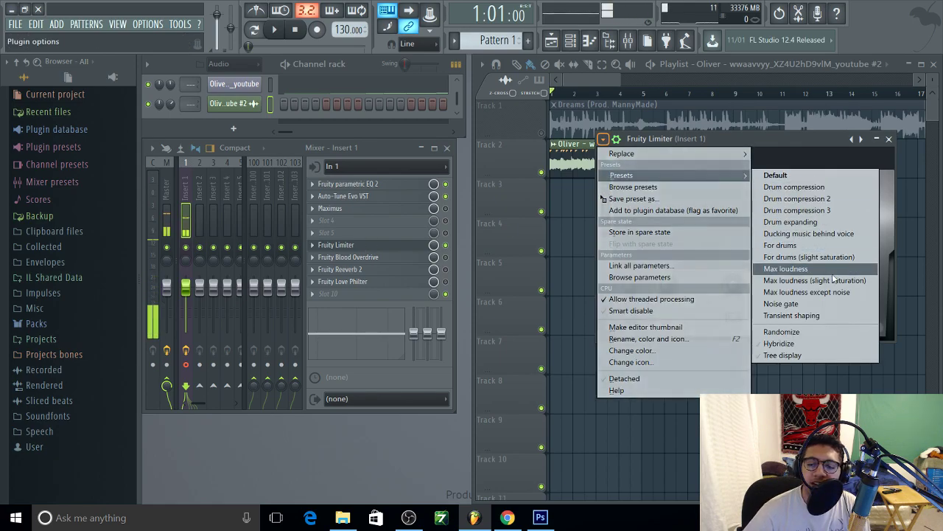
pyautogui.click(804, 304)
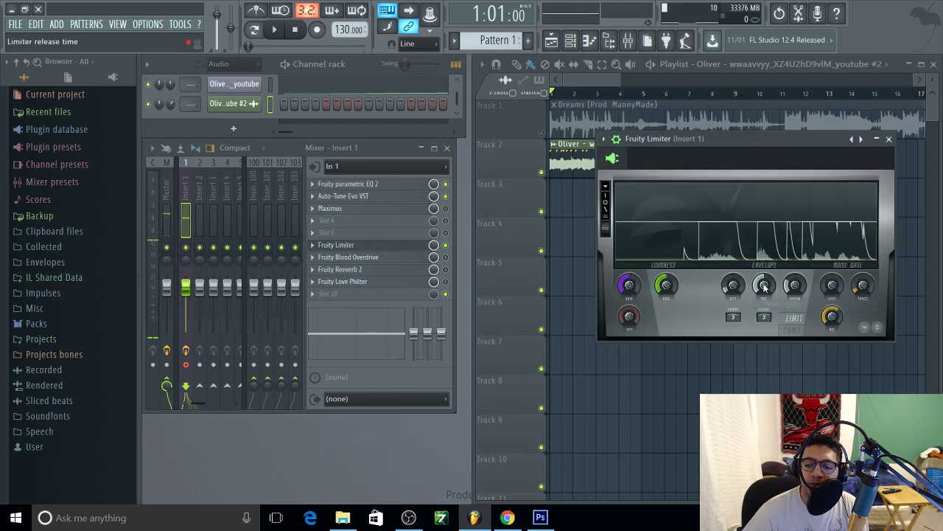
# - Set the noise gate threshold to about -33.7 dB and close the limiter
pyautogui.click(446, 245)
pyautogui.moveTo(868, 255); pyautogui.dragTo(810, 258)
pyautogui.moveTo(863, 287); pyautogui.dragTo(874, 278)
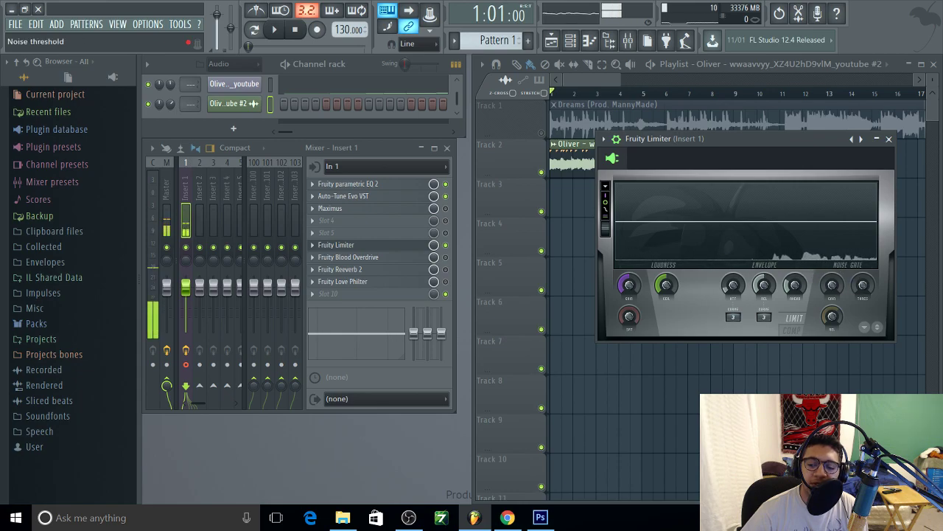
pyautogui.scroll(3, 863, 286)
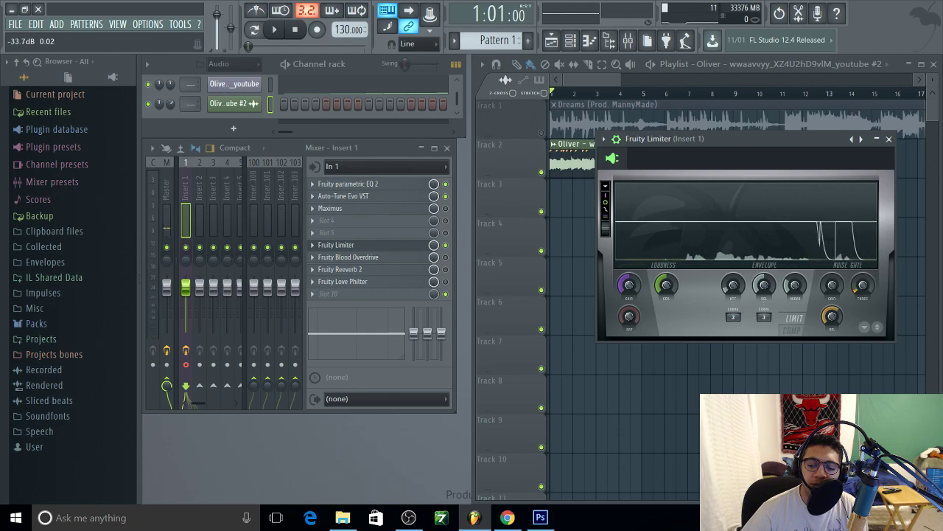
pyautogui.click(890, 139)
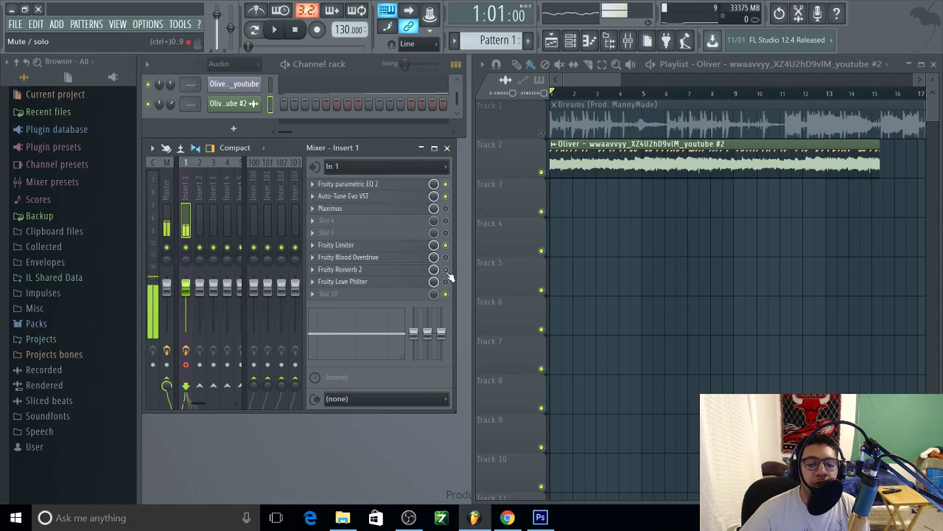
# - Load The Venue preset in Fruity Reeverb 2
pyautogui.click(342, 269)
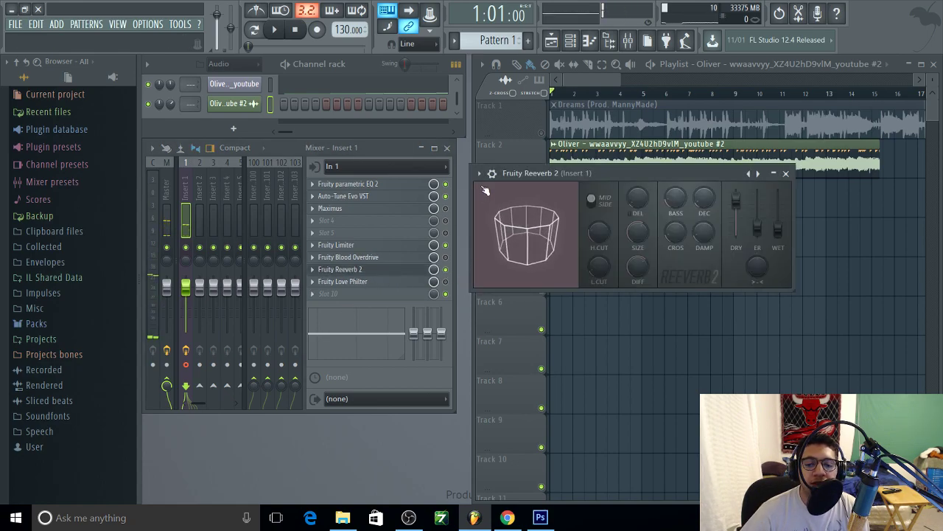
pyautogui.click(479, 173)
pyautogui.moveTo(520, 208)
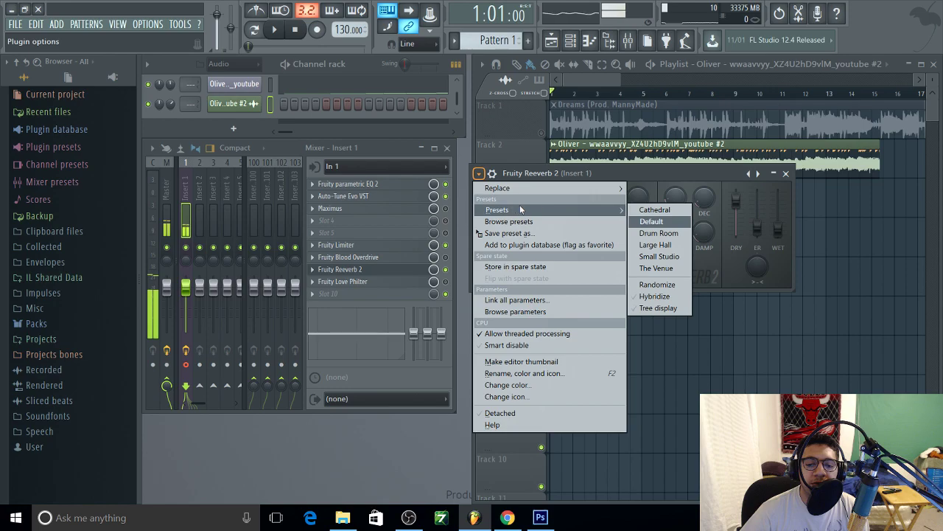
pyautogui.click(678, 269)
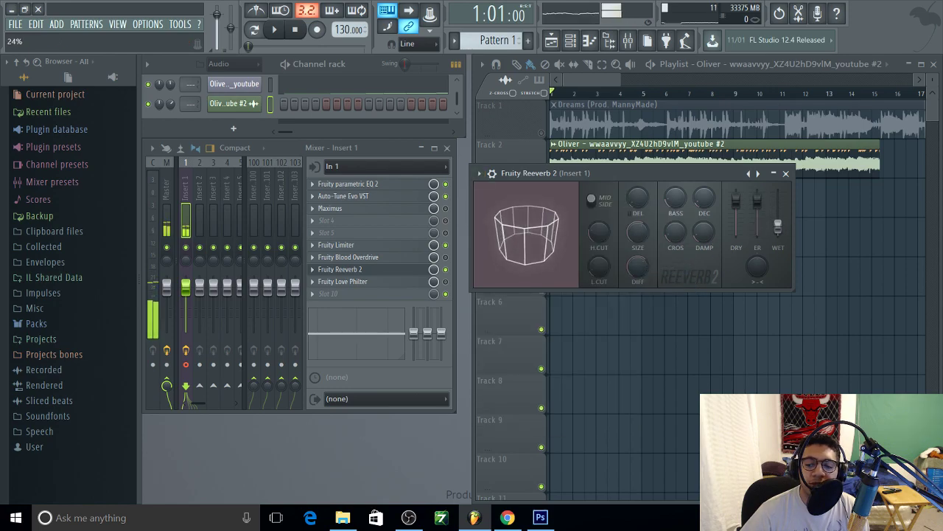
# - Lower the early reflections level, reduce room size to 41, and close the reverb
pyautogui.moveTo(757, 197); pyautogui.dragTo(736, 193)
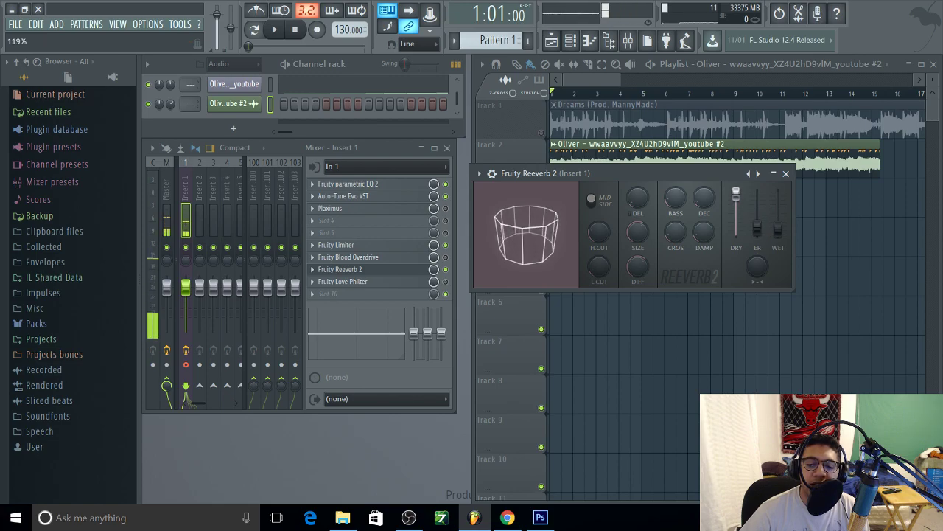
pyautogui.moveTo(638, 231); pyautogui.dragTo(633, 233)
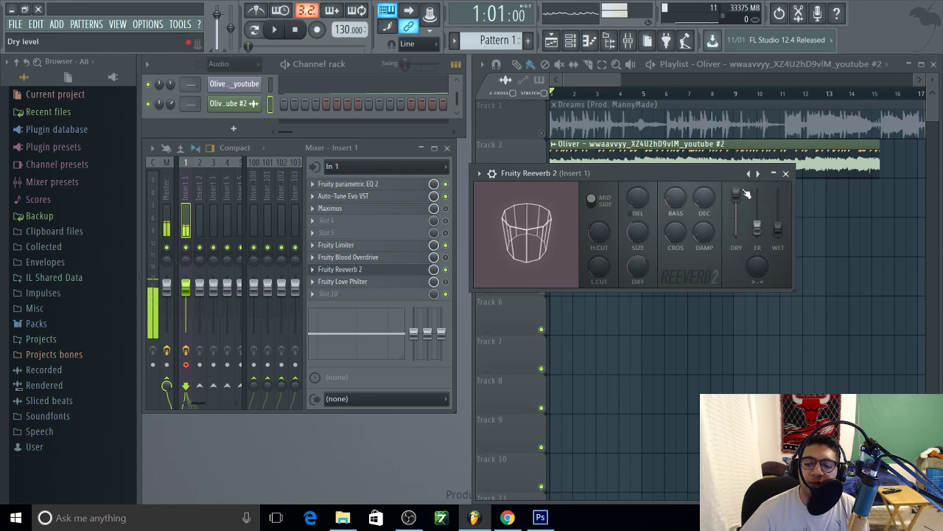
pyautogui.click(785, 173)
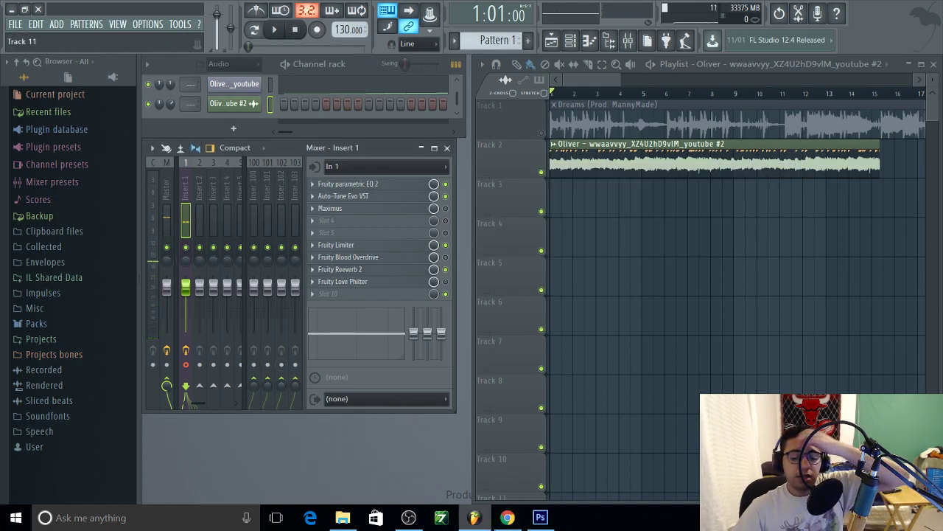
# - Play the FL Studio project with the Oliver ~ wwaavvyy YouTube lyrics page shown in front
pyautogui.click(507, 517)
pyautogui.scroll(-3, 273, 368)
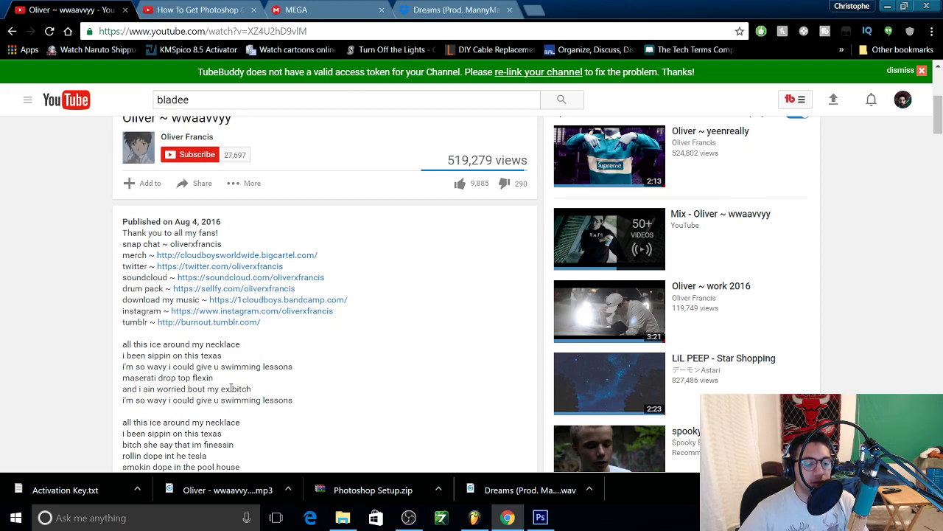
pyautogui.click(889, 6)
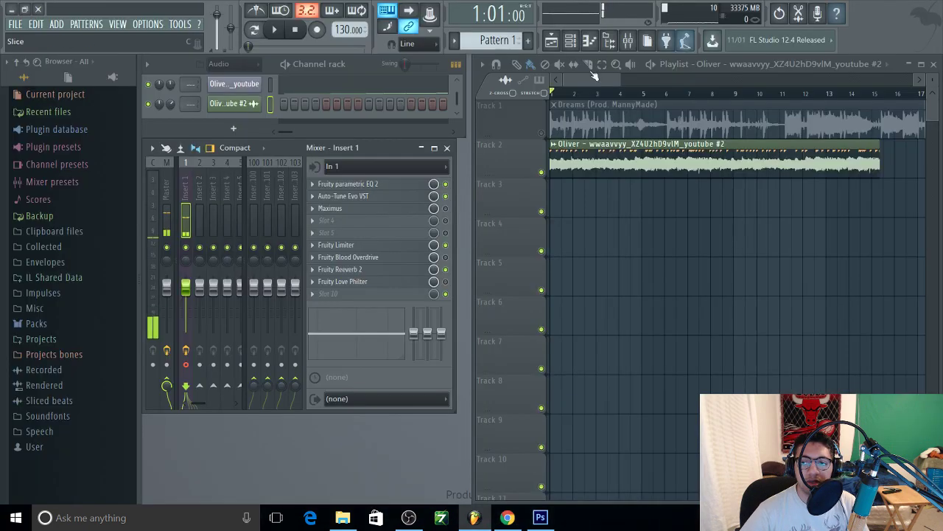
pyautogui.click(276, 29)
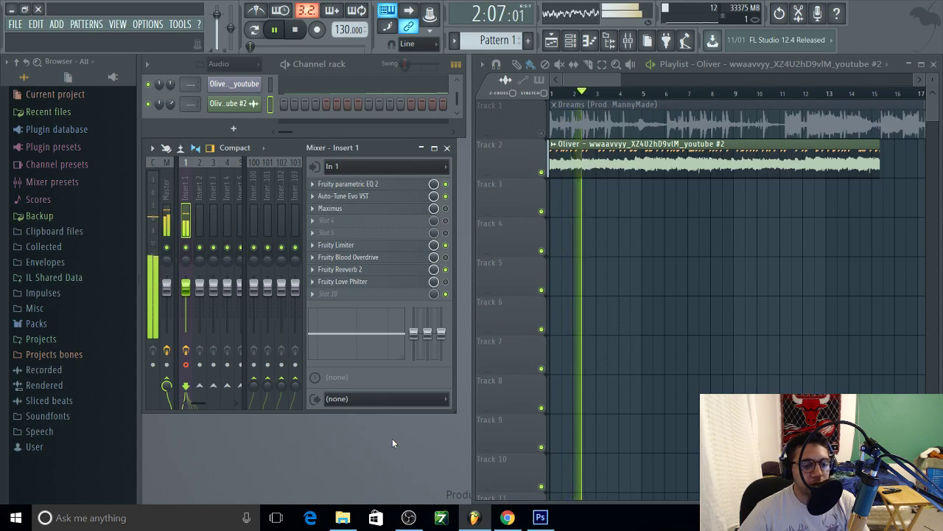
pyautogui.moveTo(510, 512)
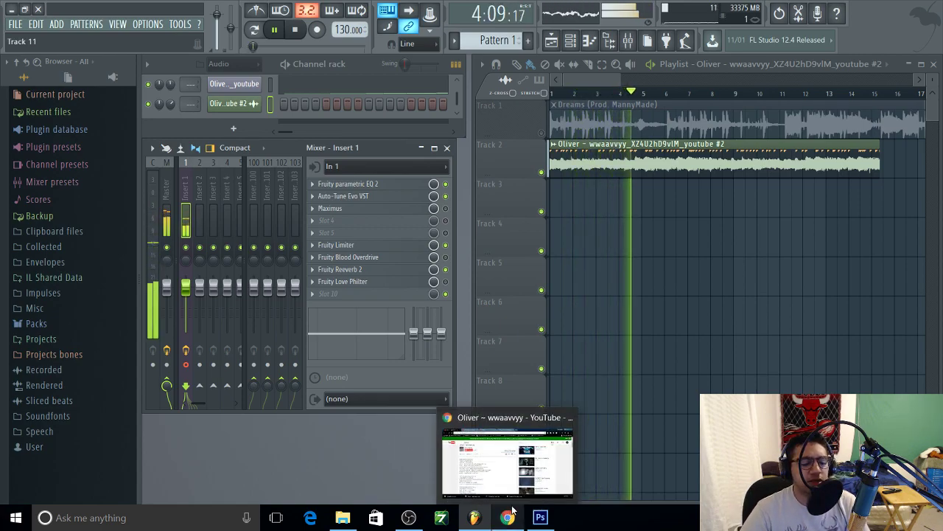
pyautogui.click(502, 477)
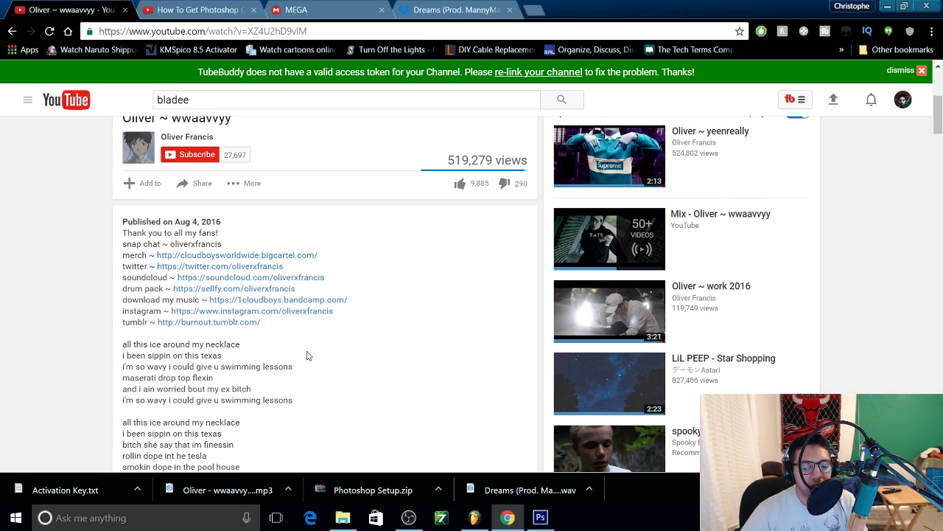
pyautogui.scroll(-2, 308, 348)
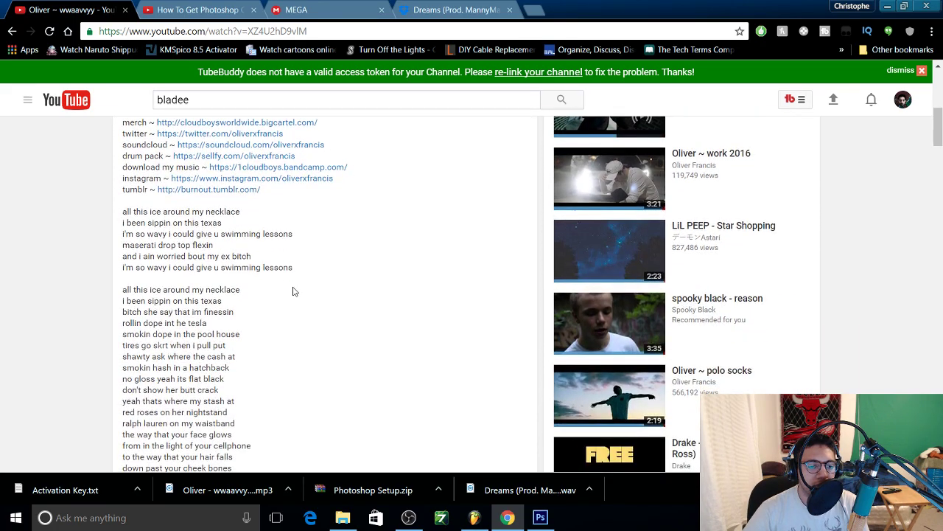
pyautogui.scroll(-1, 291, 284)
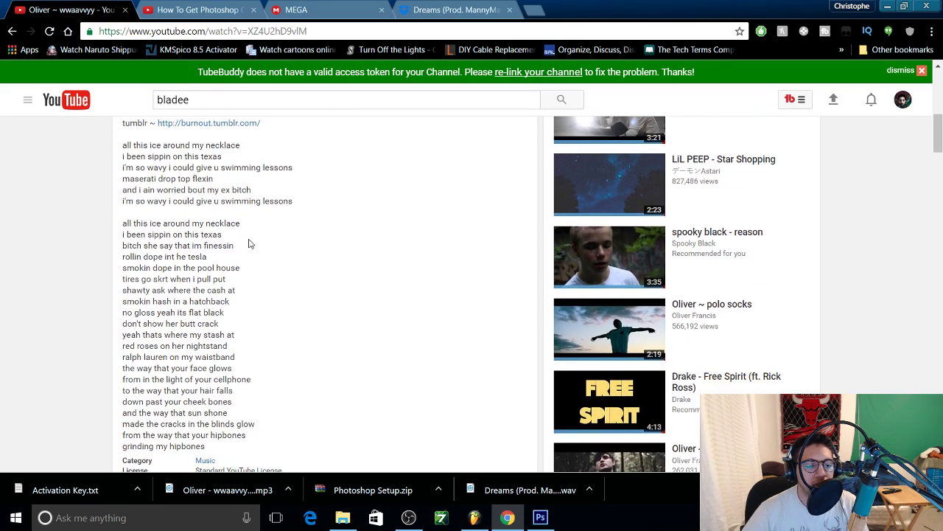
pyautogui.scroll(-1, 351, 226)
pyautogui.scroll(1, 304, 221)
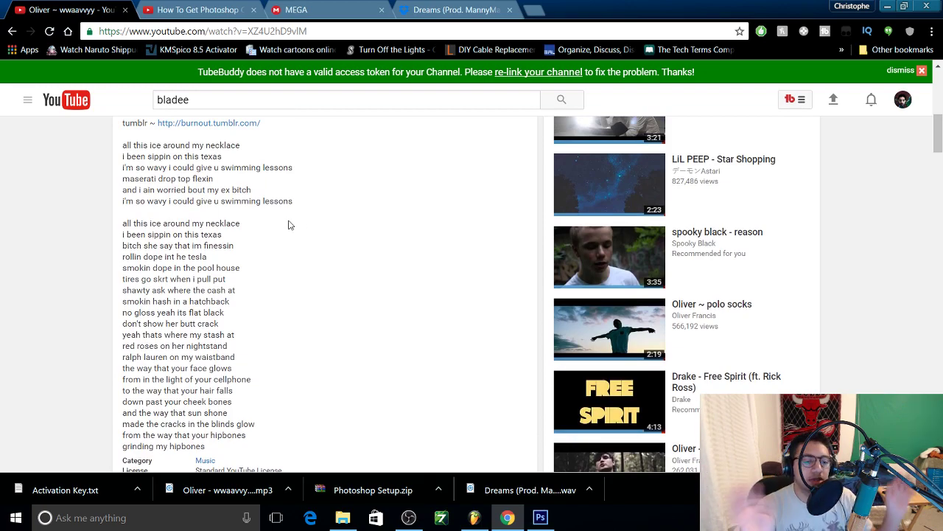
pyautogui.scroll(-2, 387, 176)
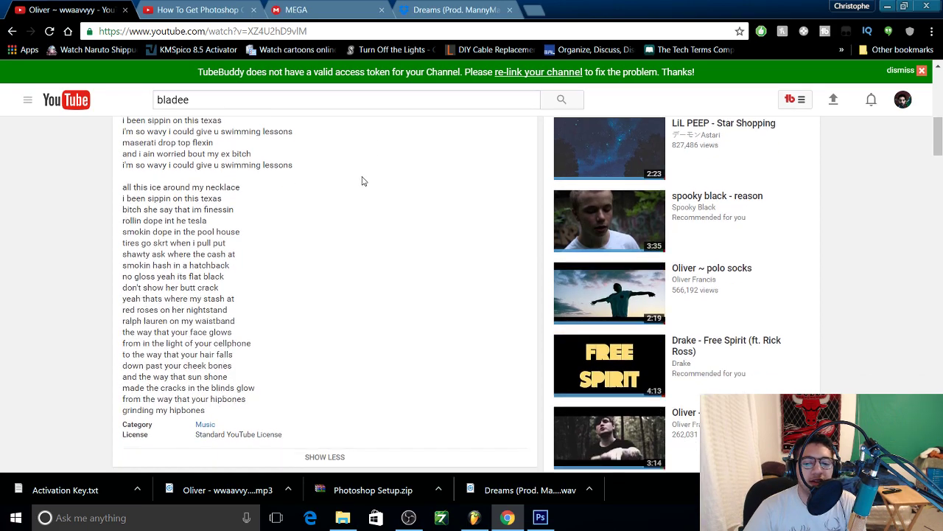
# - Stop playback in FL Studio and briefly reopen then close the Fruity Limiter
pyautogui.click(886, 6)
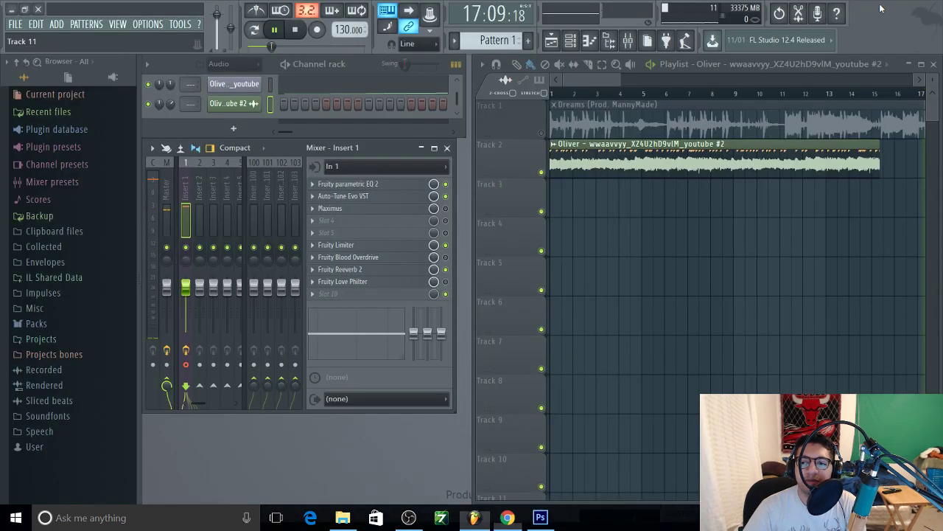
pyautogui.click(296, 29)
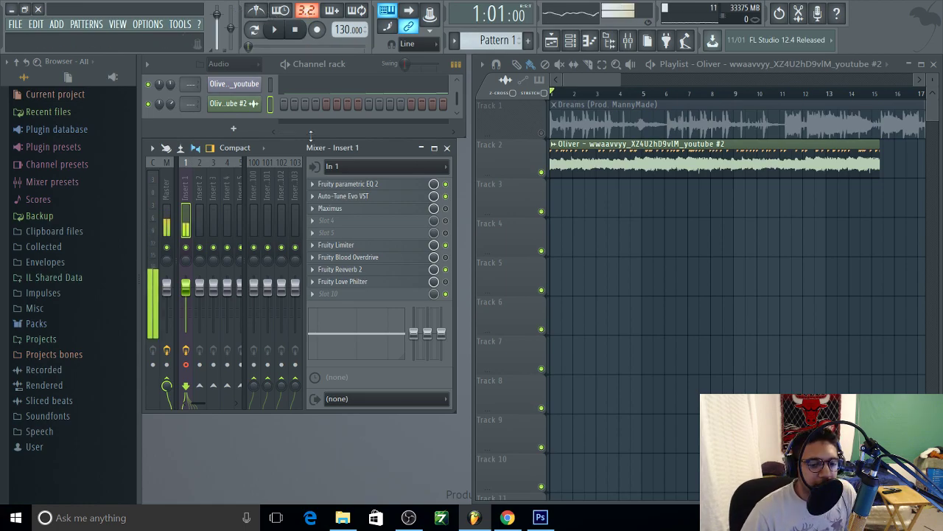
pyautogui.click(346, 245)
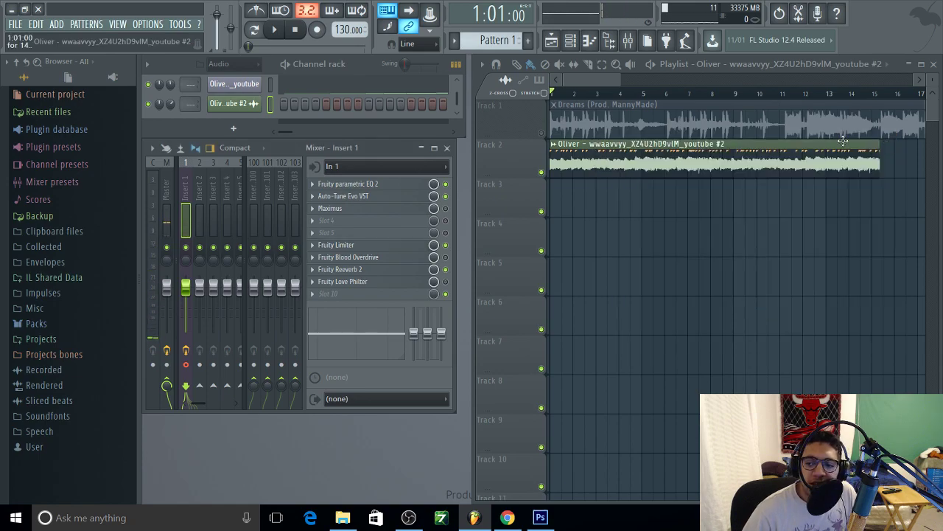
pyautogui.click(889, 139)
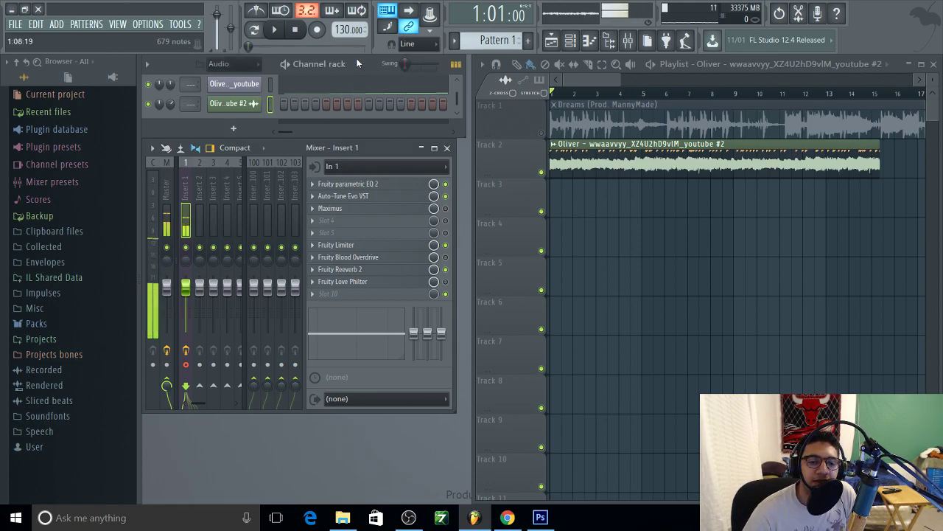
# - Nudge the Channel rack aside and drag the Mixer wider and taller
pyautogui.moveTo(355, 59); pyautogui.dragTo(358, 62)
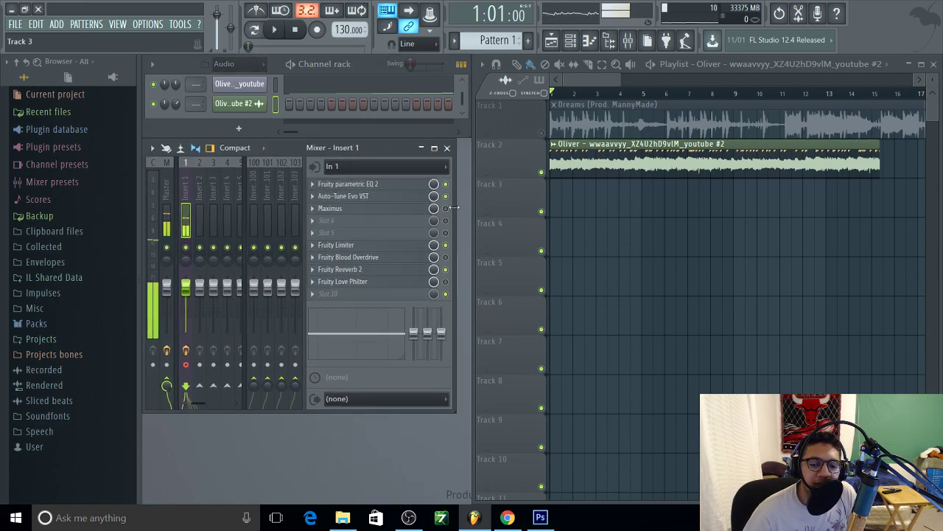
pyautogui.moveTo(456, 221); pyautogui.dragTo(468, 223)
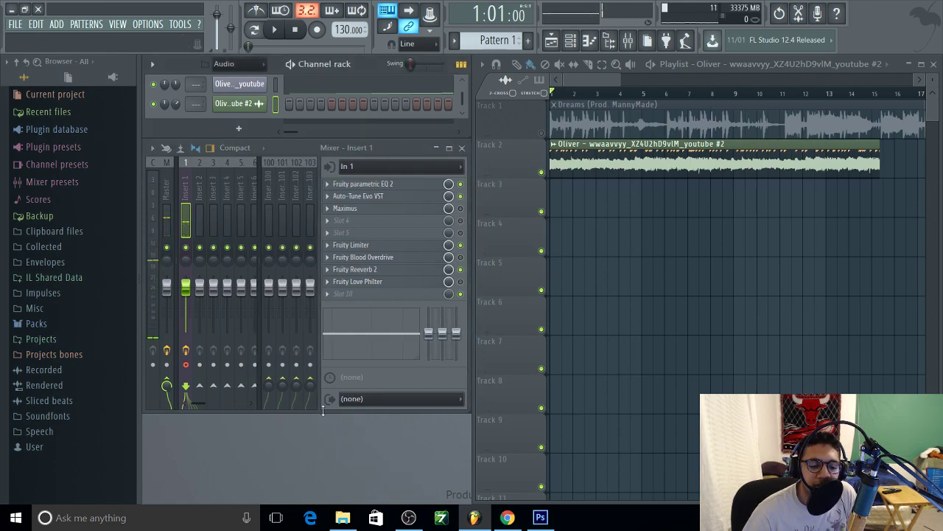
pyautogui.moveTo(345, 413); pyautogui.dragTo(328, 444)
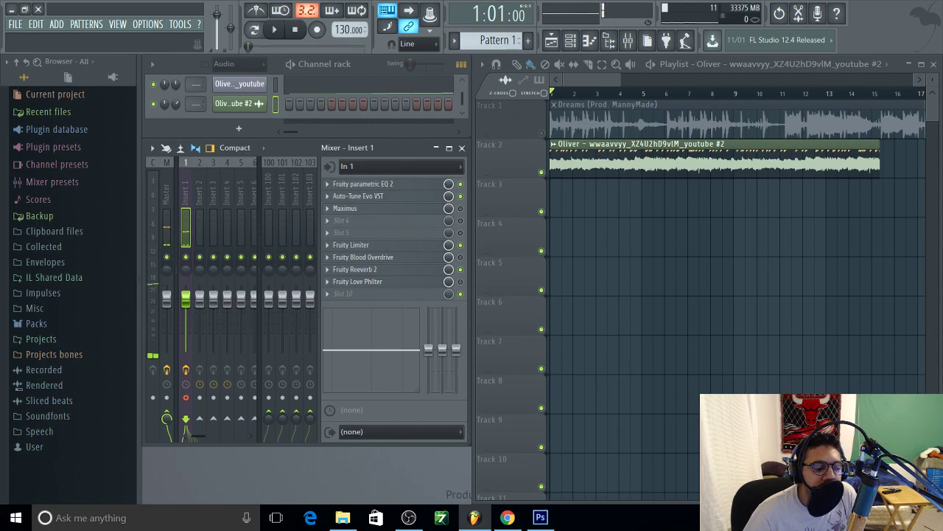